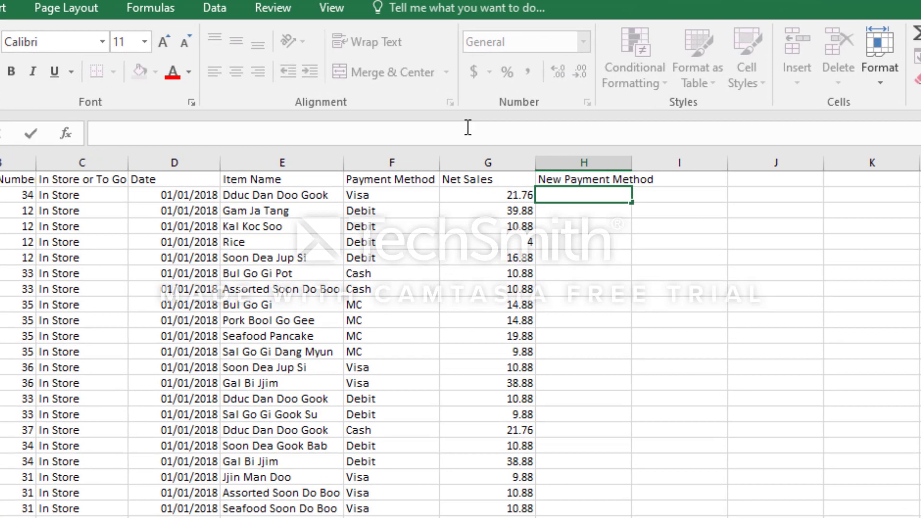
Enter =IF(F2="Cash","Cash","Others") in H2 under New Payment Method and fill it down the column
text(=if()
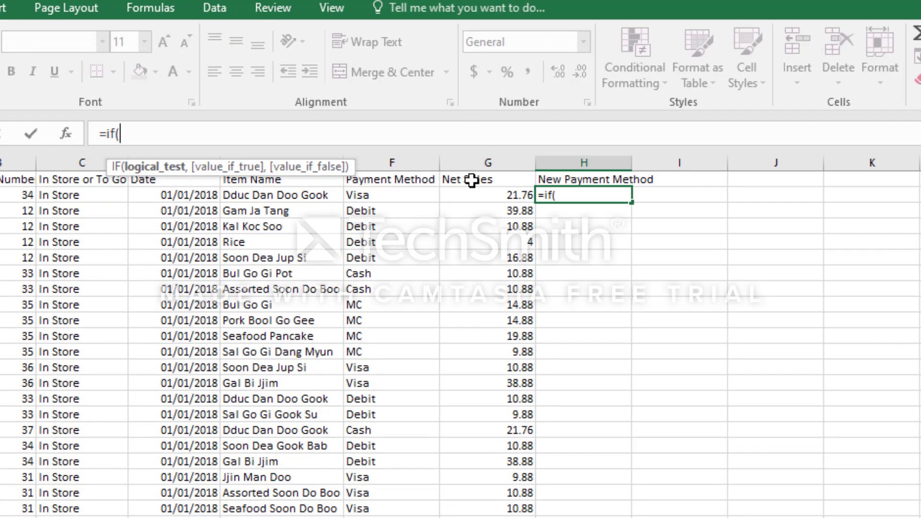
click(413, 196)
text(=")
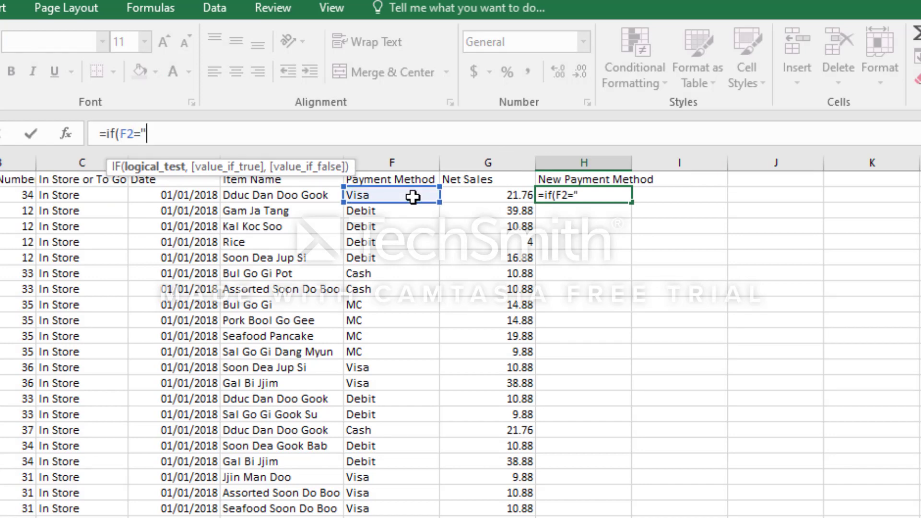
text(Cash)
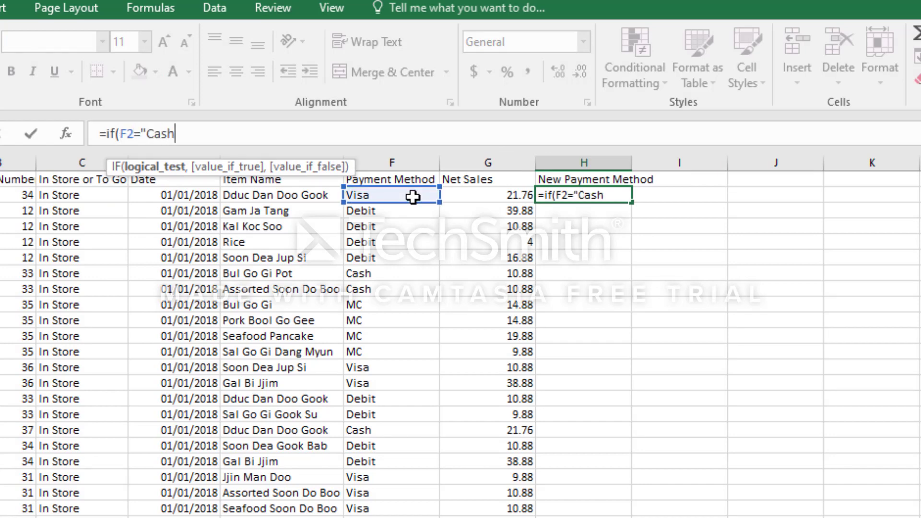
text(","Cash","Ca)
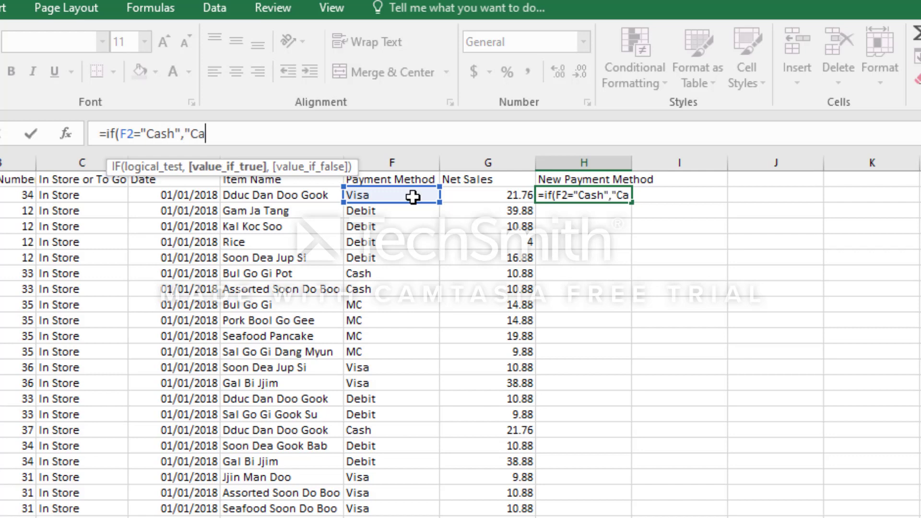
text(,"Others)
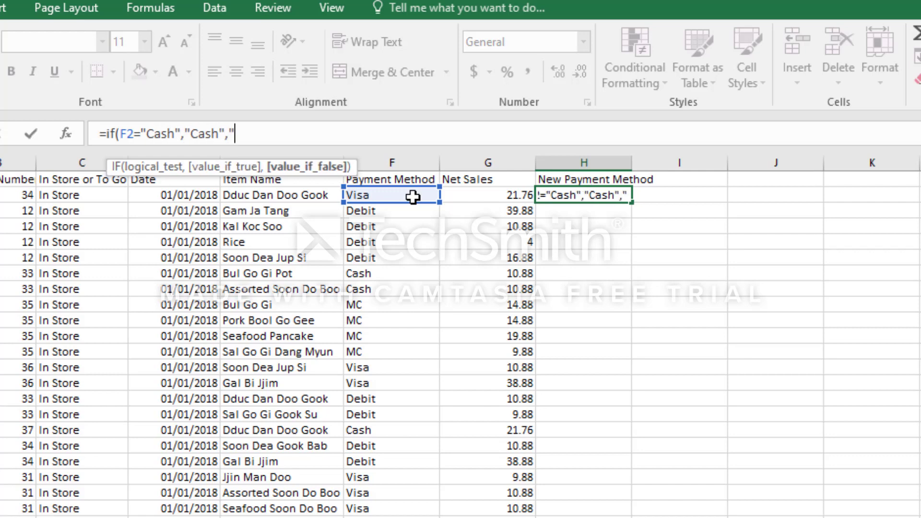
text("))
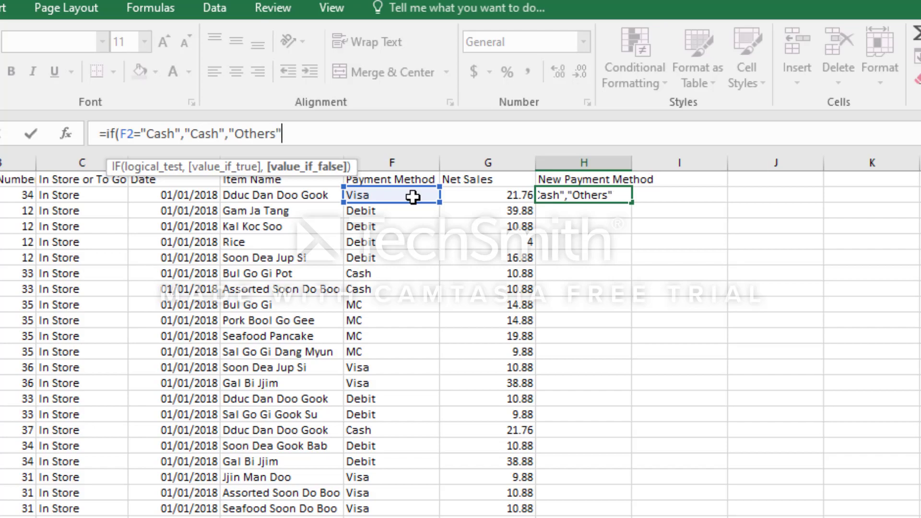
key(Return)
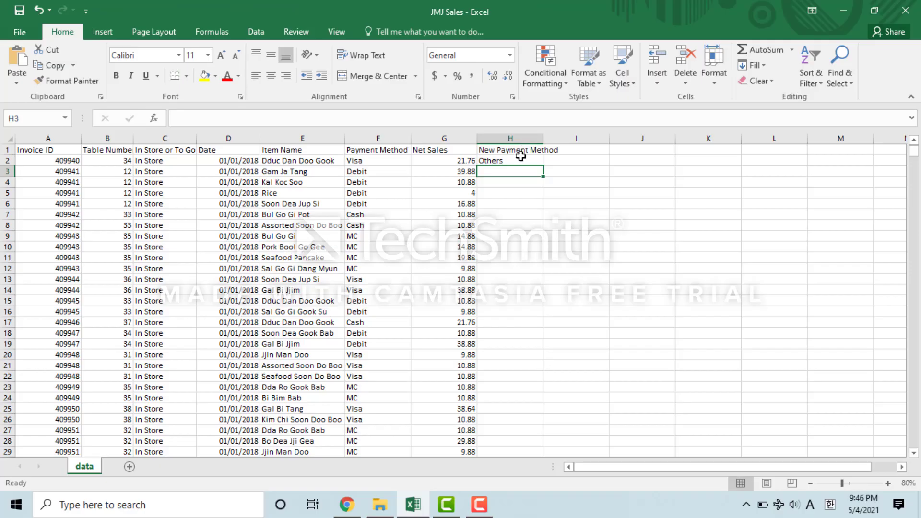
click(606, 193)
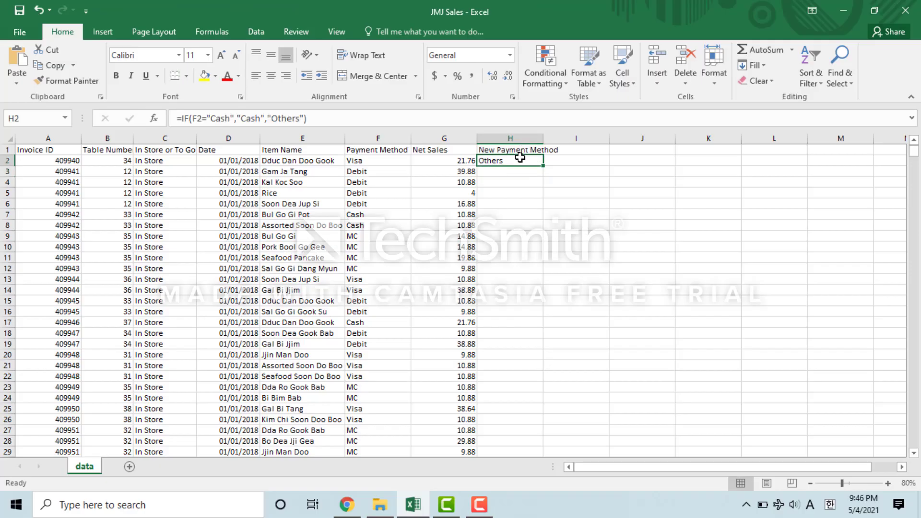
double_click(542, 165)
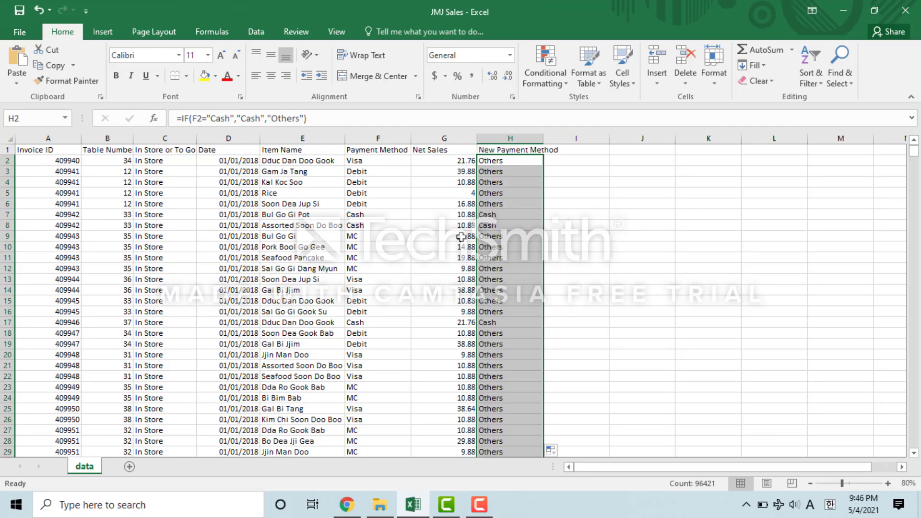
Compare several Payment Method values against their New Payment Method results
drag(405, 218, 495, 246)
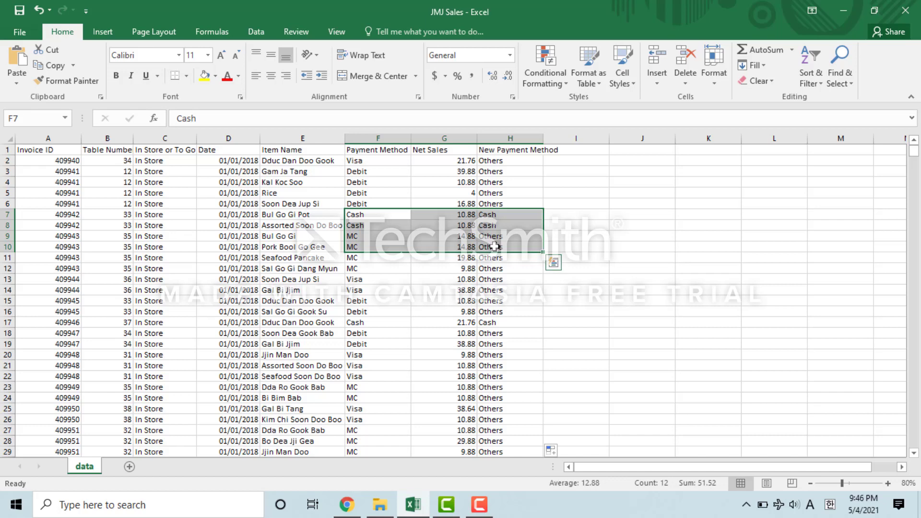
click(497, 196)
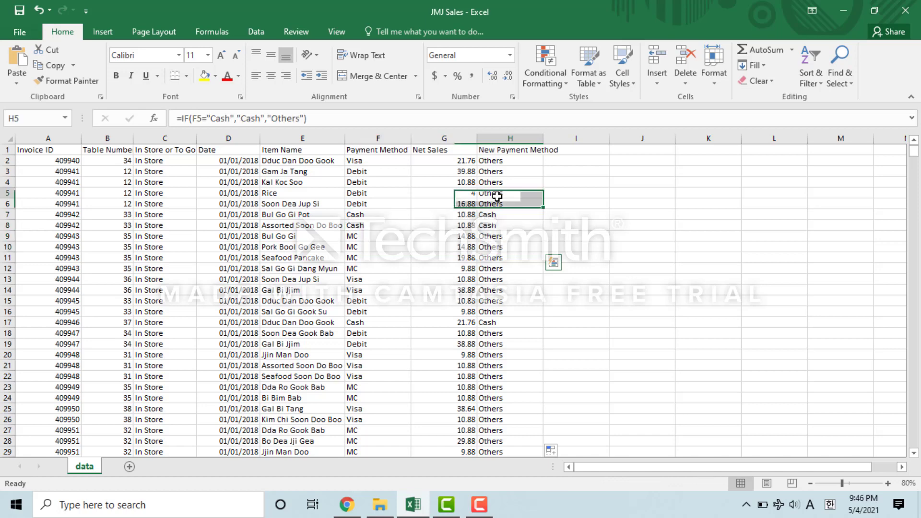
click(499, 165)
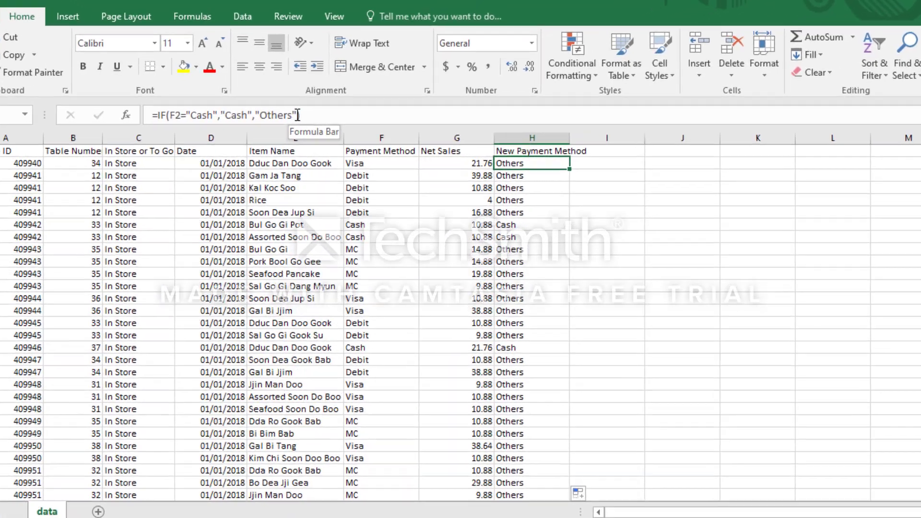
Change H2's false result to a nested IF(F2="Visa","Credit Card","Others") and refill the formula down the column
click(305, 118)
key(BackSpace)
key(BackSpace)
key(BackSpace)
key(BackSpace)
key(BackSpace)
key(BackSpace)
key(BackSpace)
key(BackSpace)
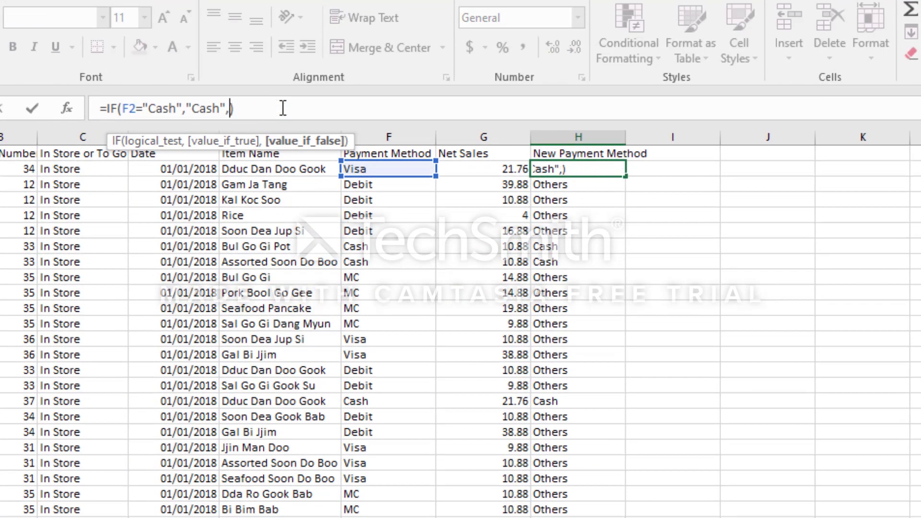
text(if()
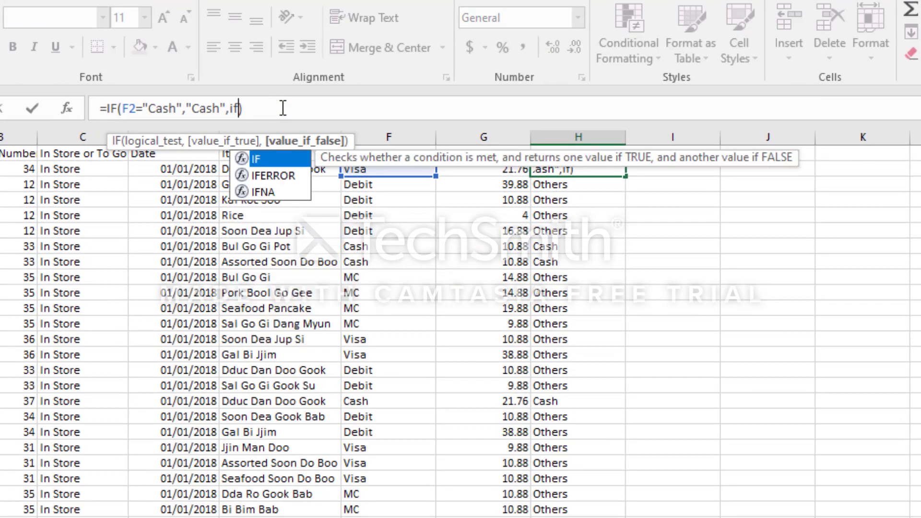
text())
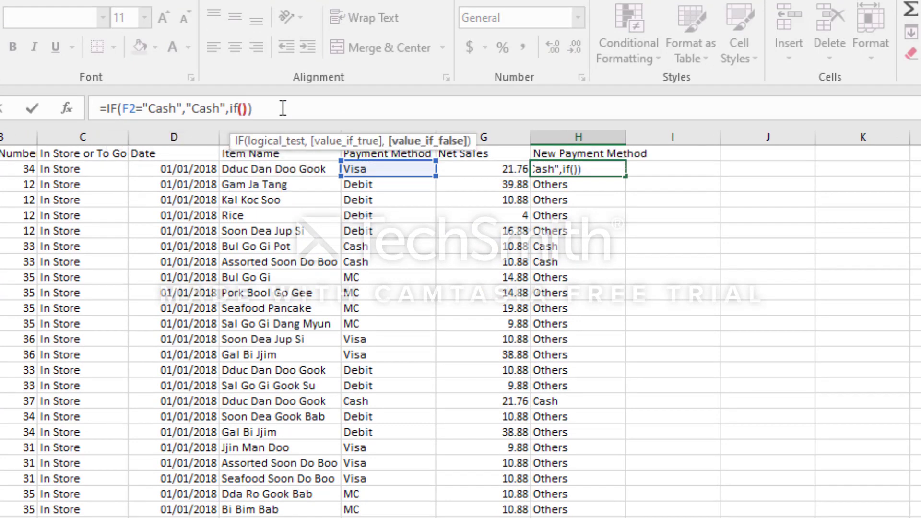
key(Left)
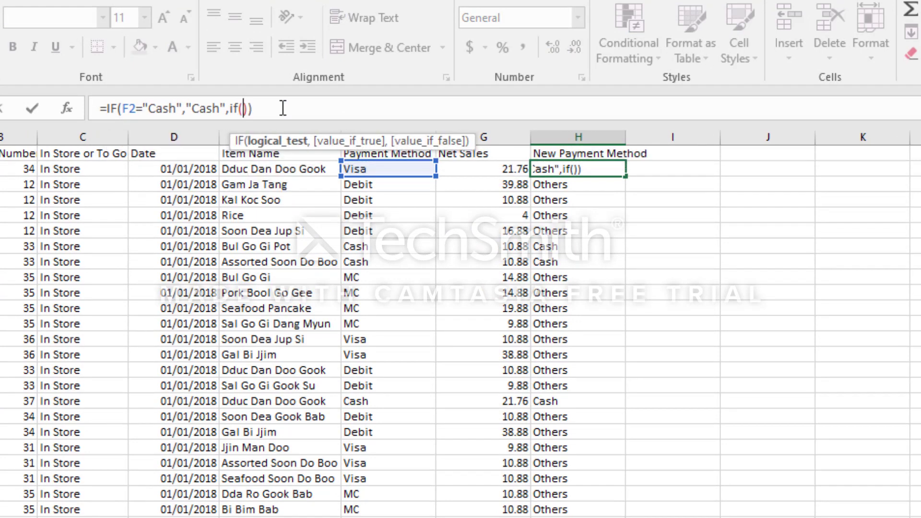
click(356, 169)
text(=")
text(Visa")
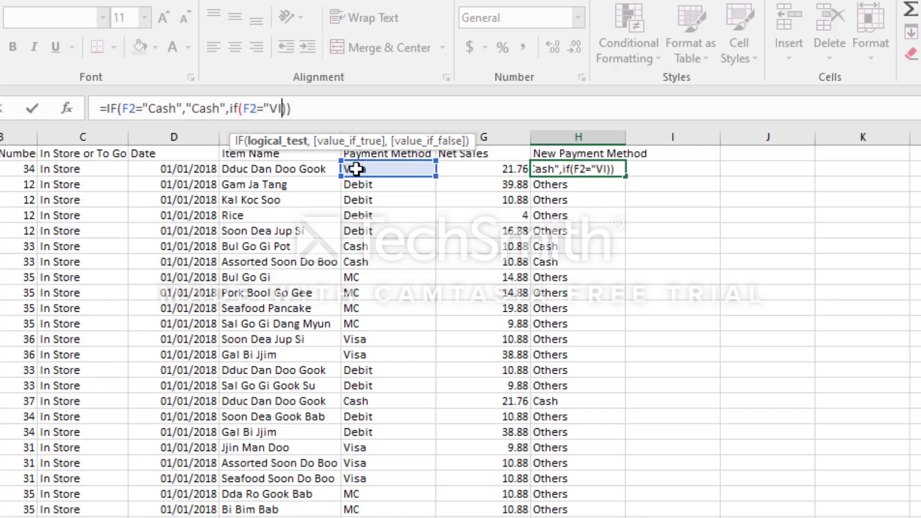
text(,"Credi)
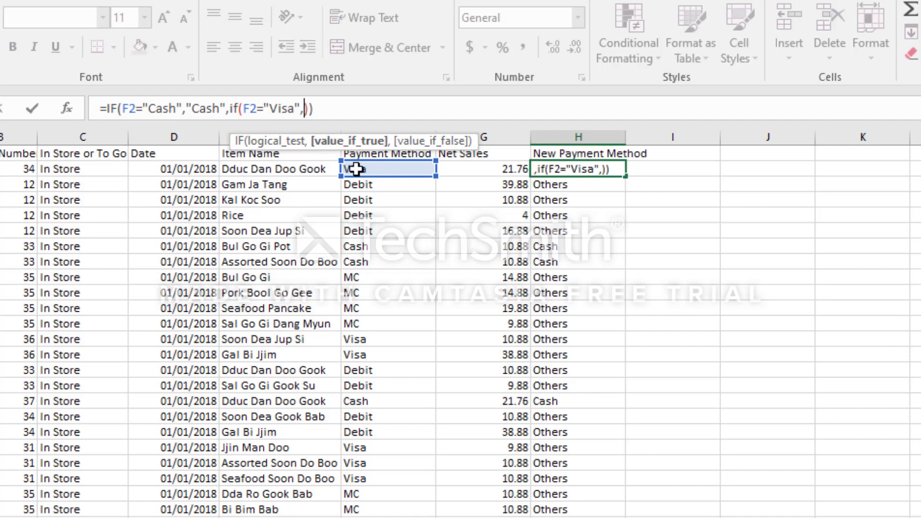
text(t Card")
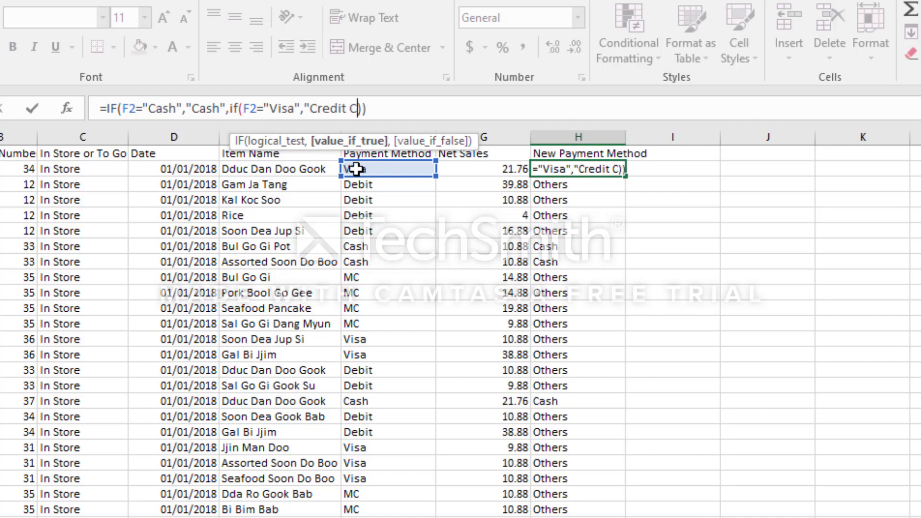
text(,")
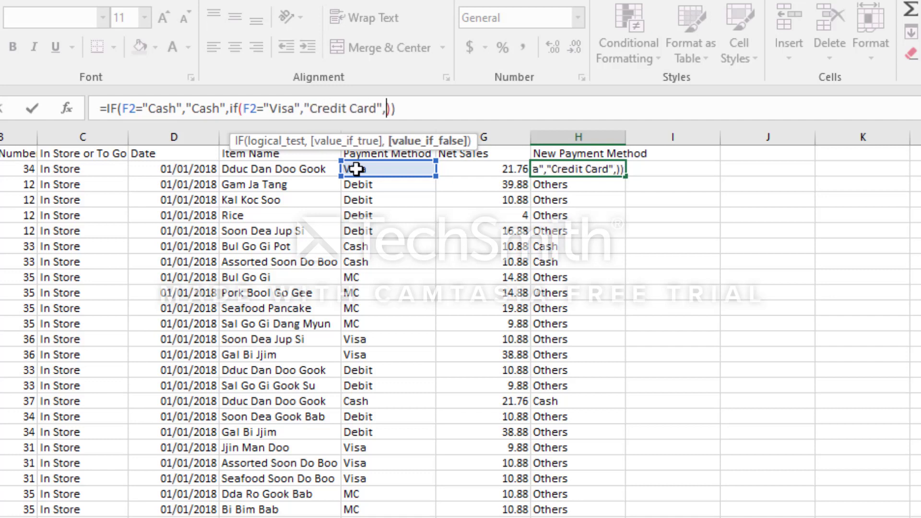
text(Others")
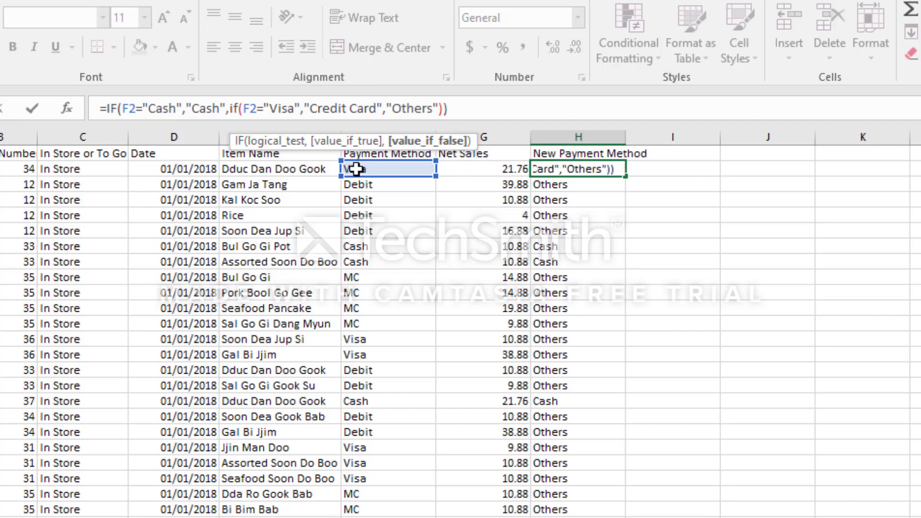
key(Return)
click(588, 168)
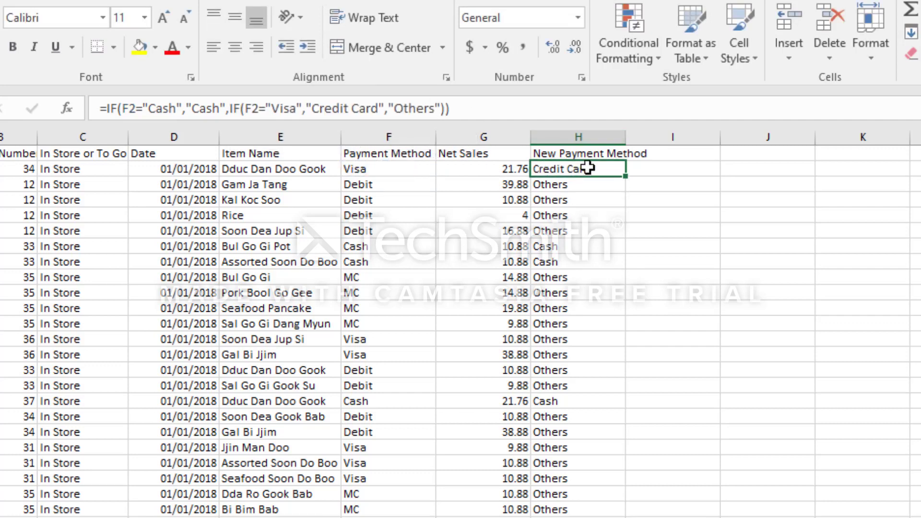
double_click(624, 176)
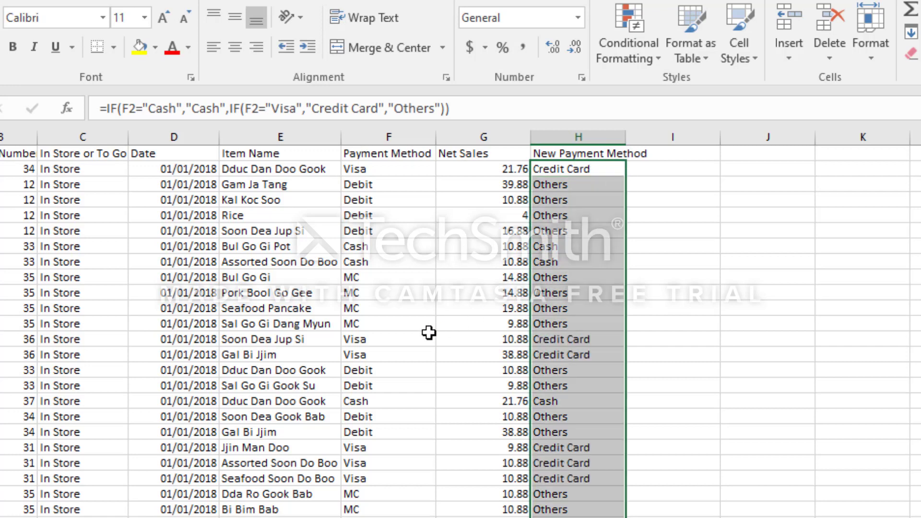
Check the Visa and MC rows against their New Payment Method results
drag(415, 339, 554, 349)
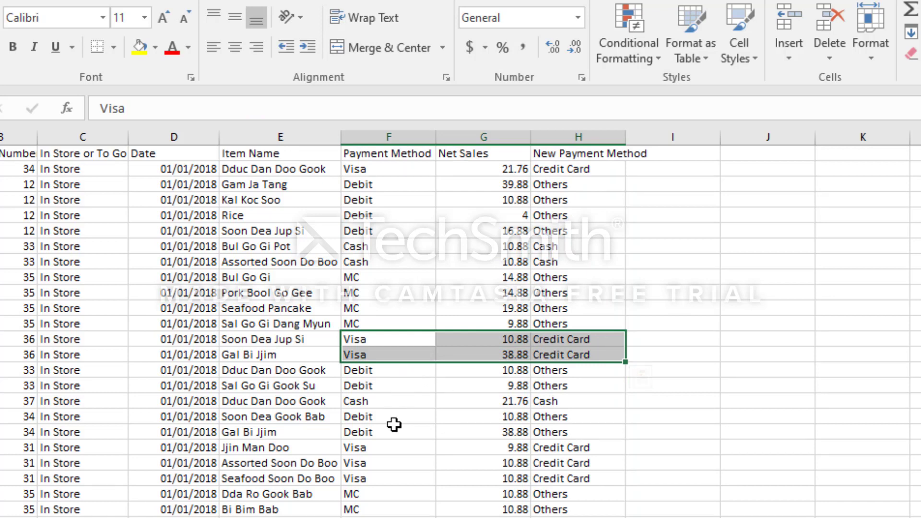
drag(386, 495, 608, 510)
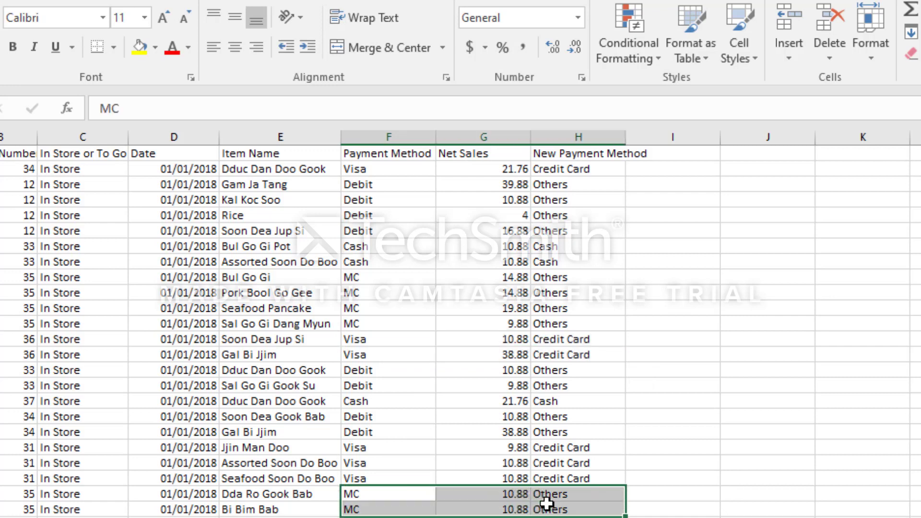
click(617, 217)
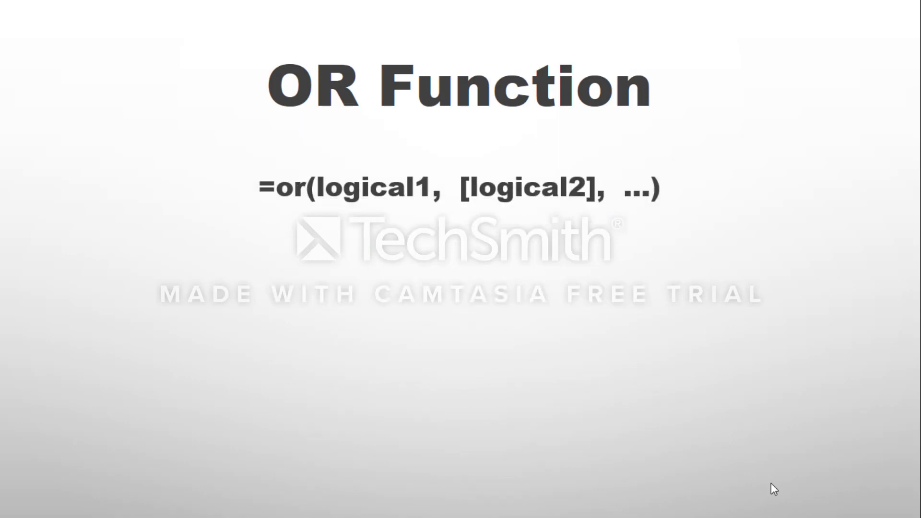
click(771, 482)
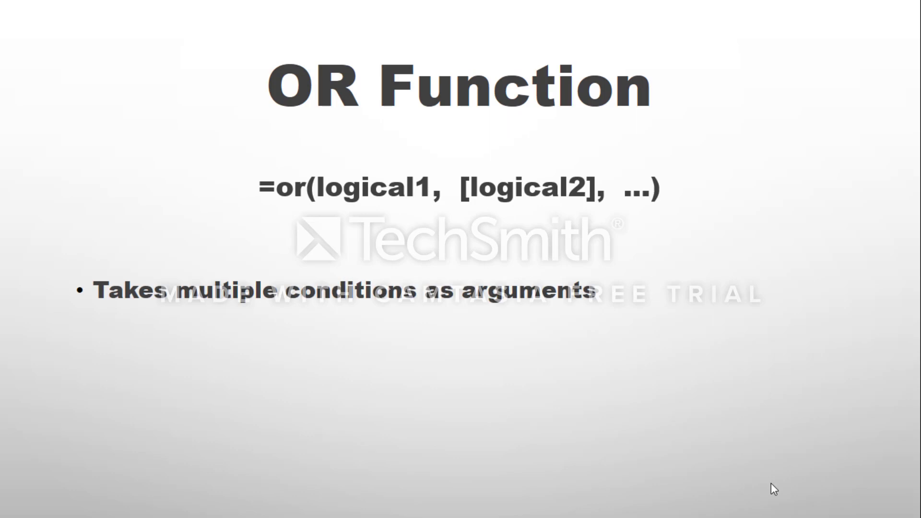
click(770, 483)
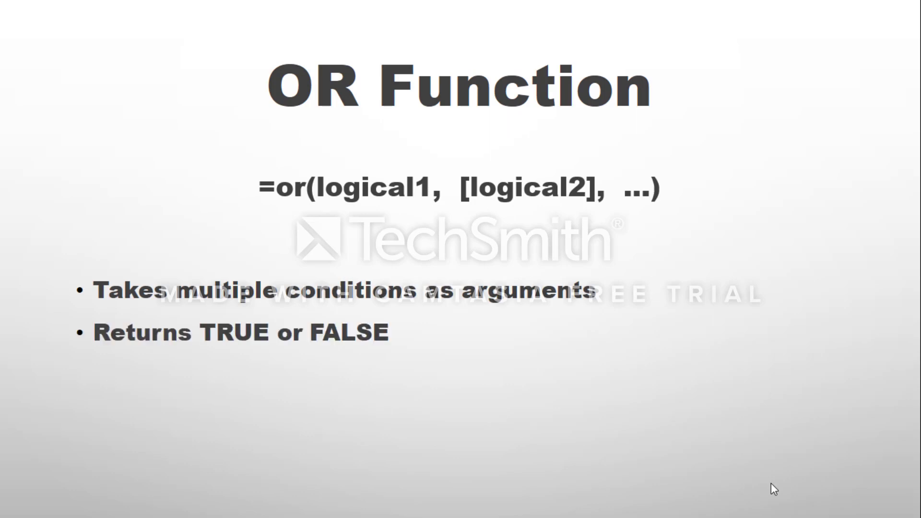
click(771, 482)
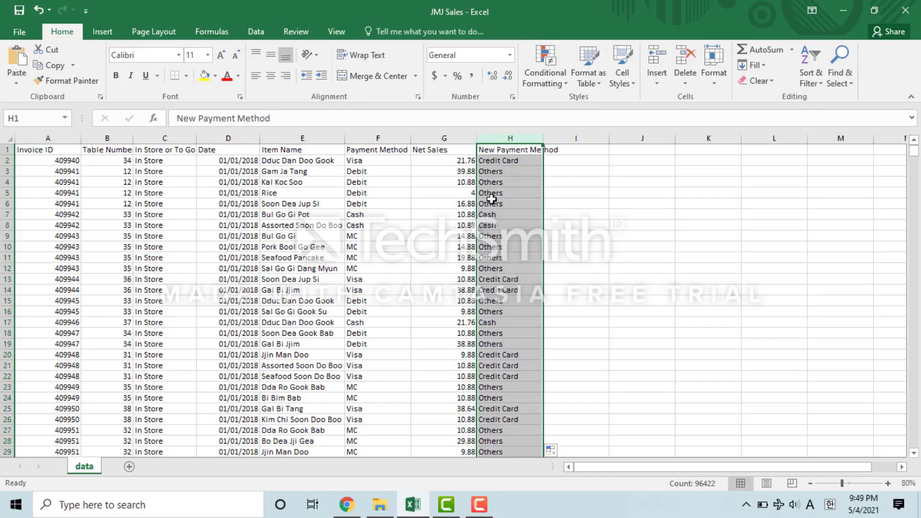
Change H2's nested condition to OR(F2="Visa",F2="MC",F2="Discovery") for Credit Card and refill the formula down the column
click(491, 201)
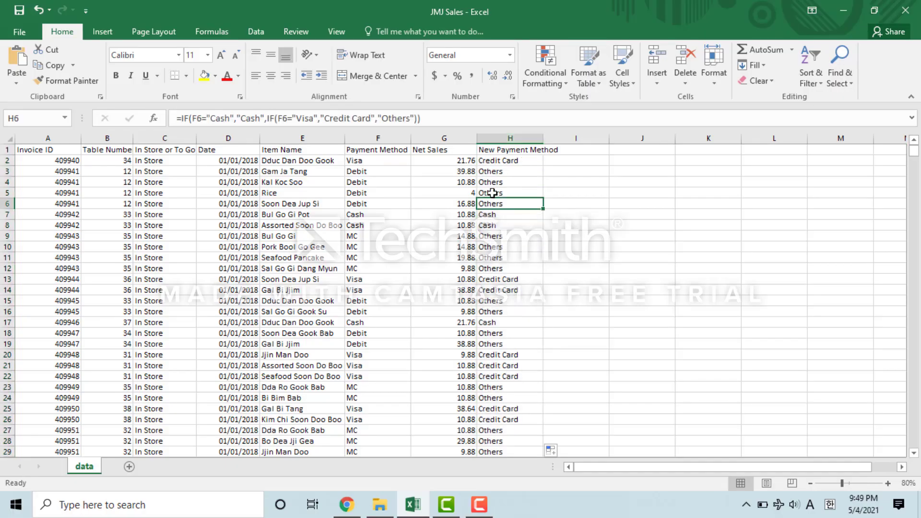
click(496, 163)
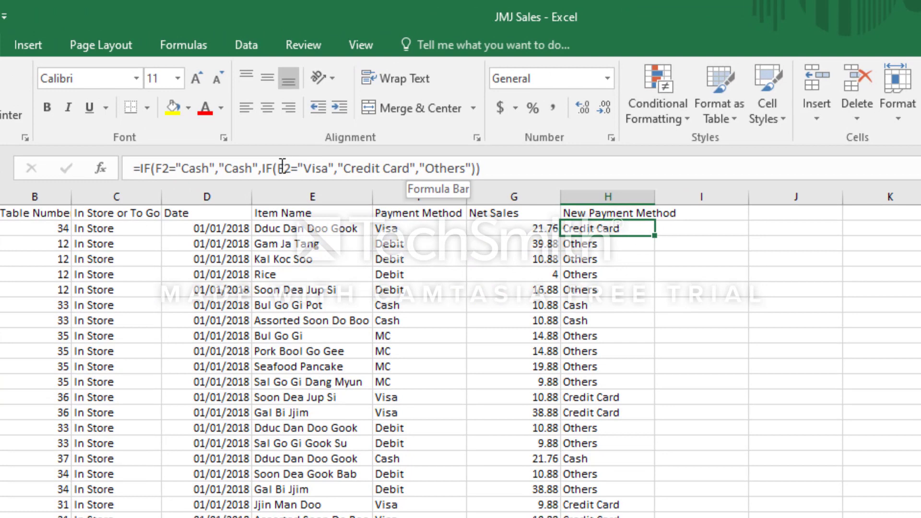
click(283, 167)
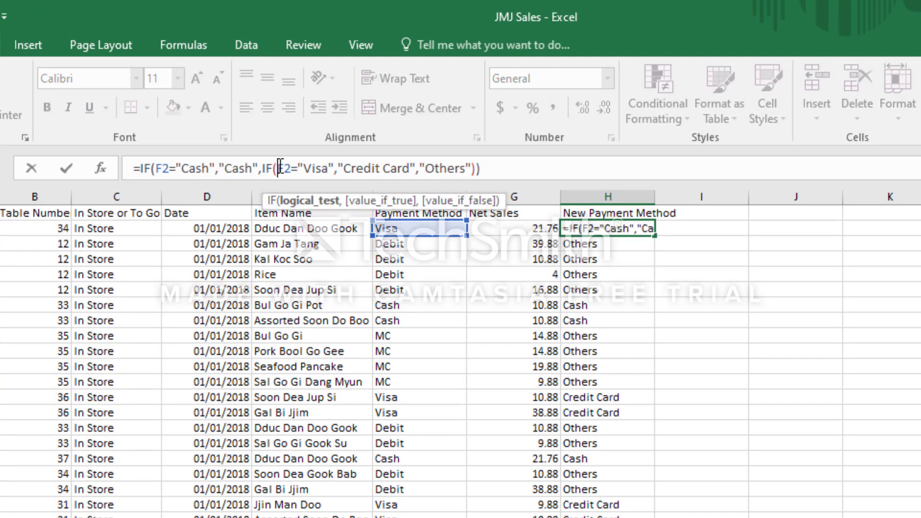
text(or()
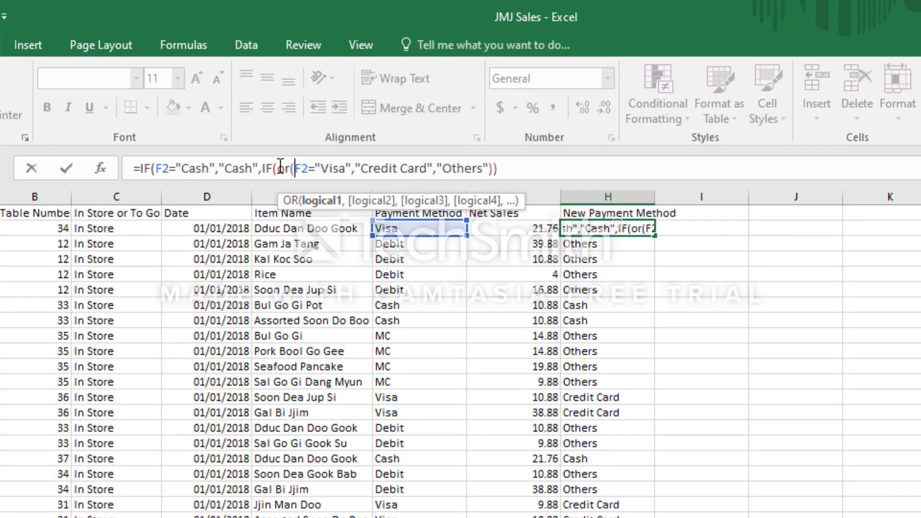
key(Right)
key(Right)
key(Right)
key(Right)
key(Right)
key(Right)
key(Right)
key(Right)
key(Right)
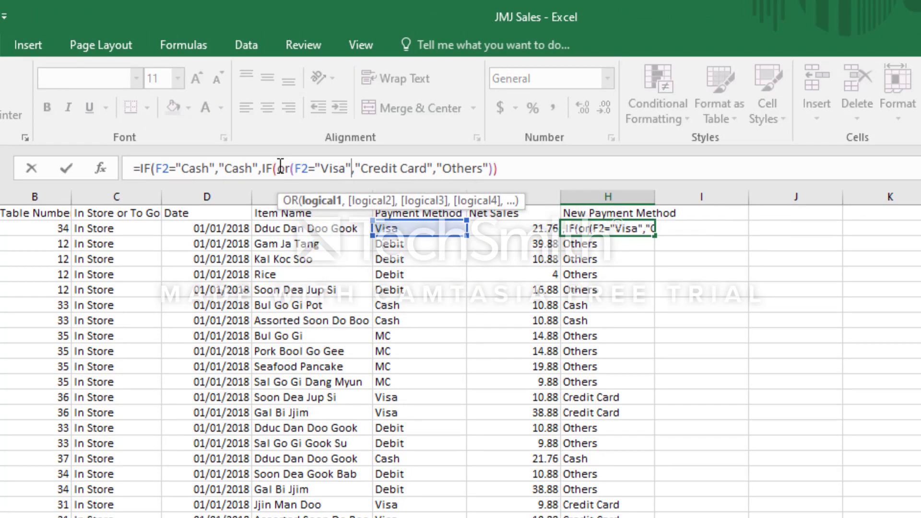
text())
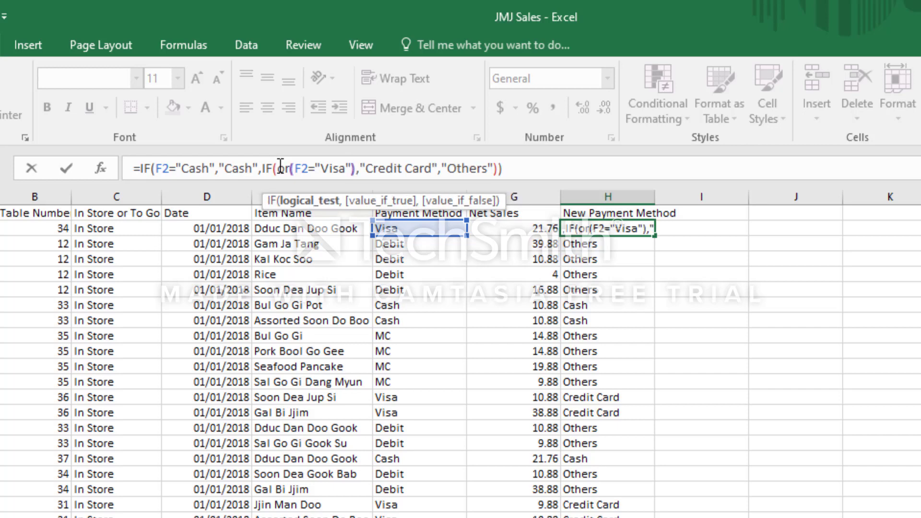
key(Left)
text(,f)
key(BackSpace)
text(F2="MC")
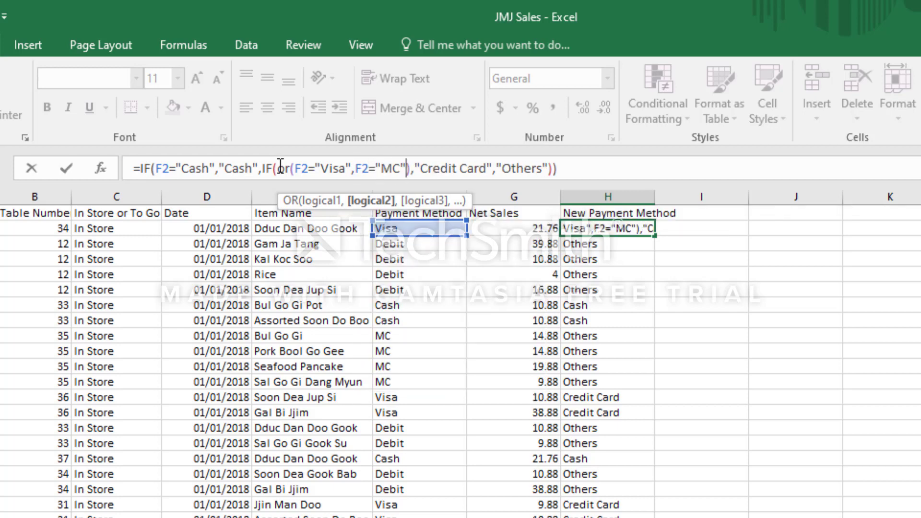
text(,F2)
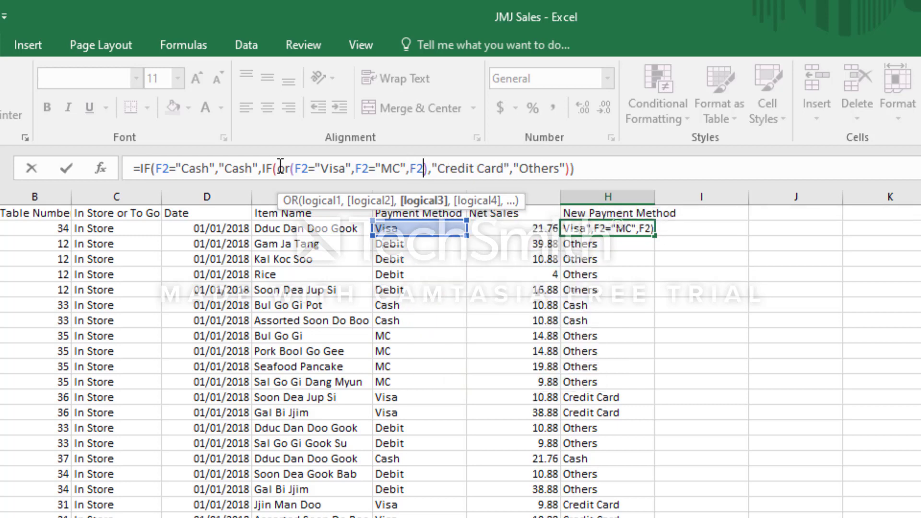
text(=)
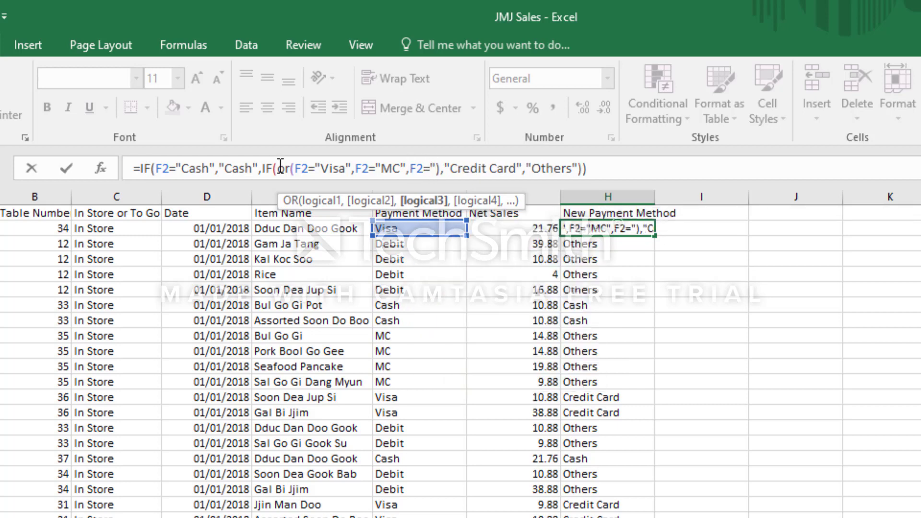
text(Discovery")
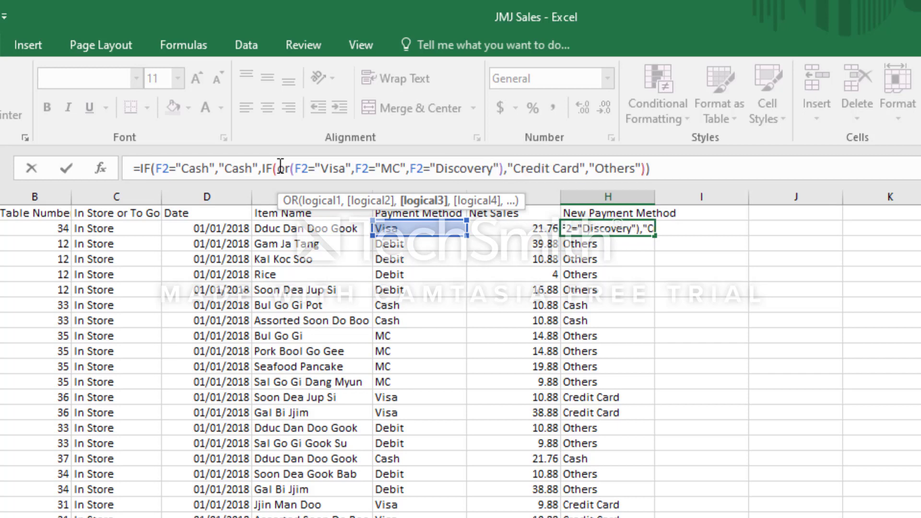
key(Return)
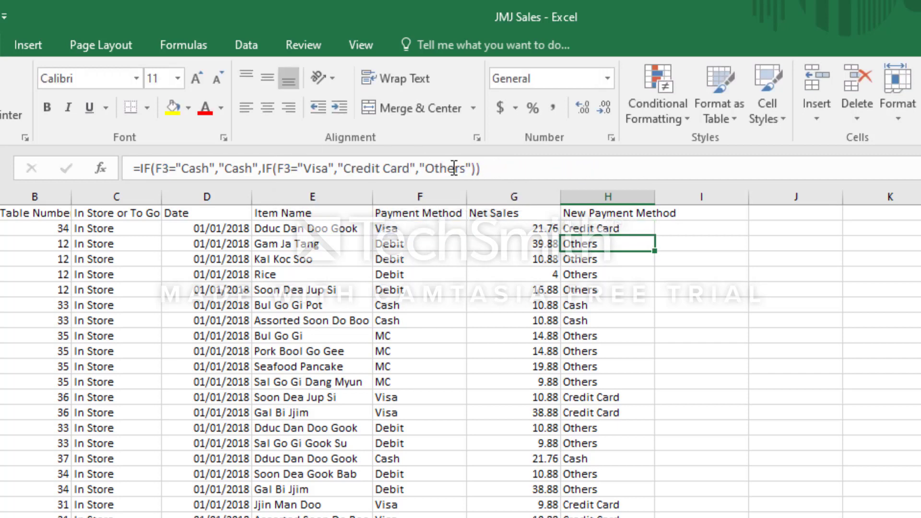
click(592, 226)
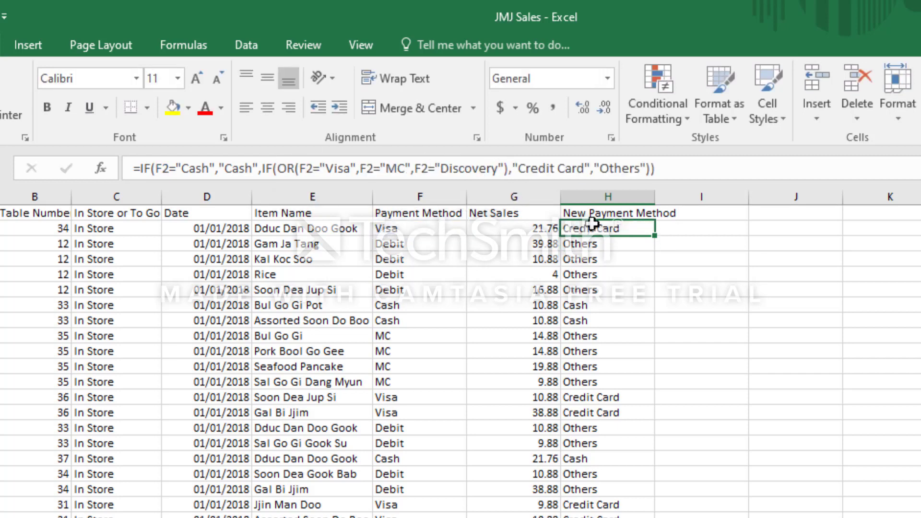
double_click(655, 234)
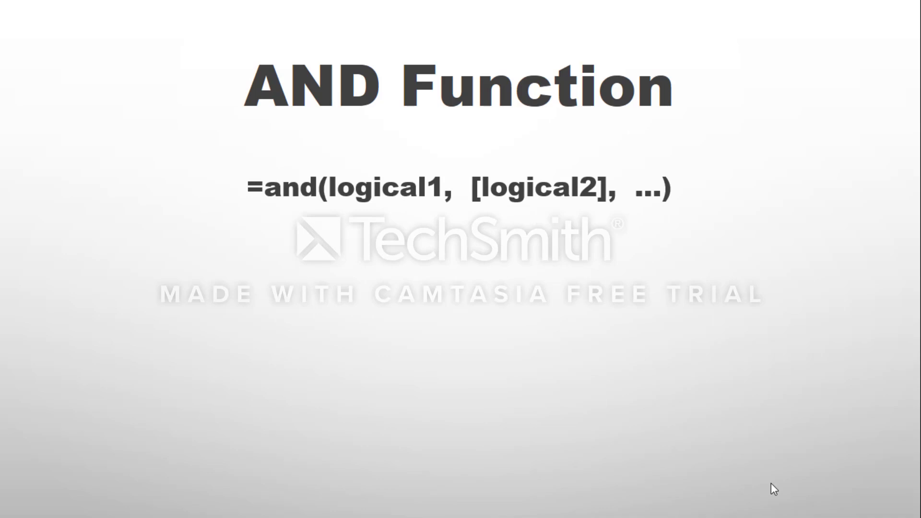
click(771, 484)
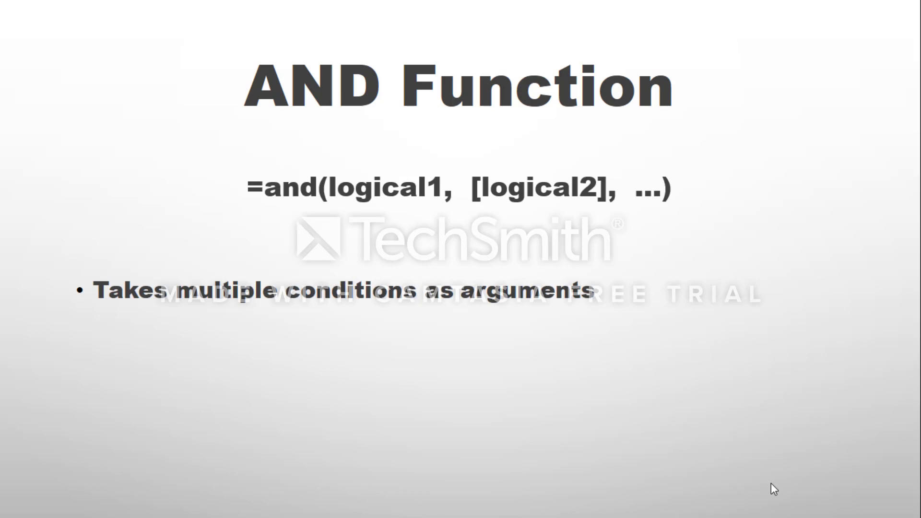
click(771, 485)
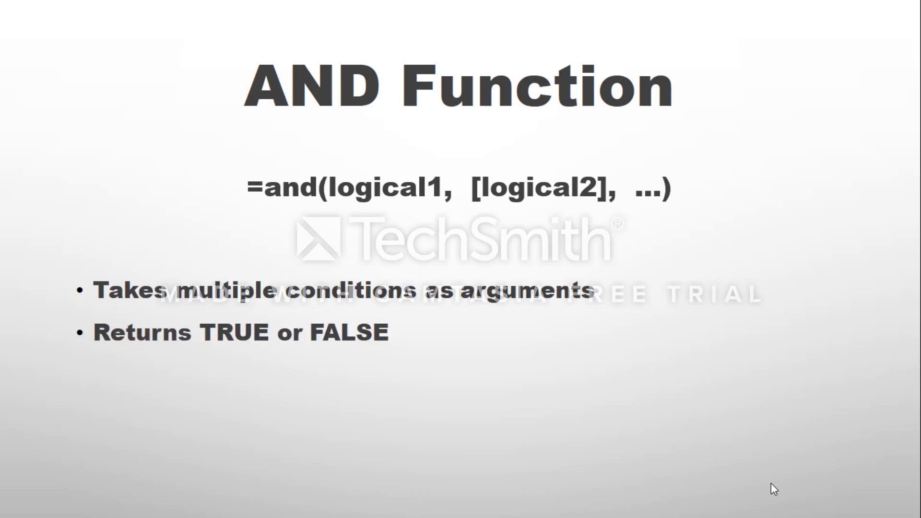
click(771, 484)
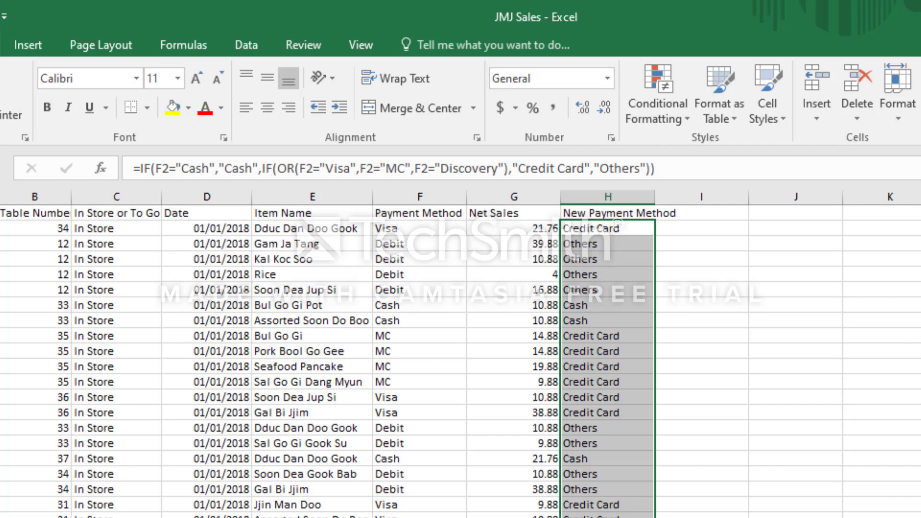
Compare the MC and Cash rows against their New Payment Method results
click(552, 398)
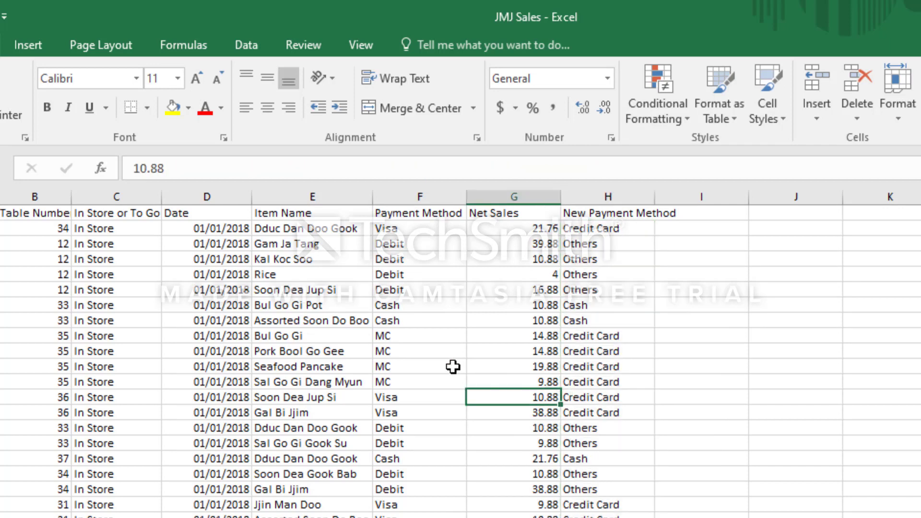
drag(436, 334, 566, 353)
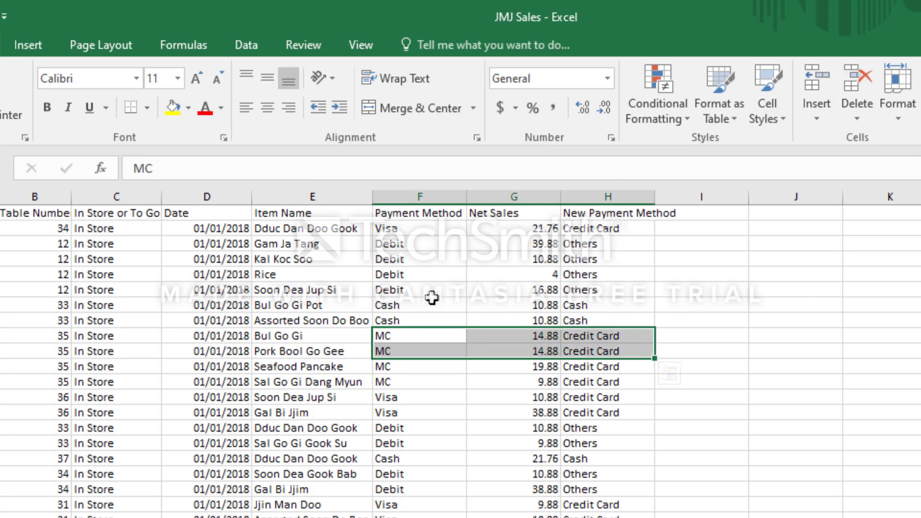
drag(431, 302, 595, 320)
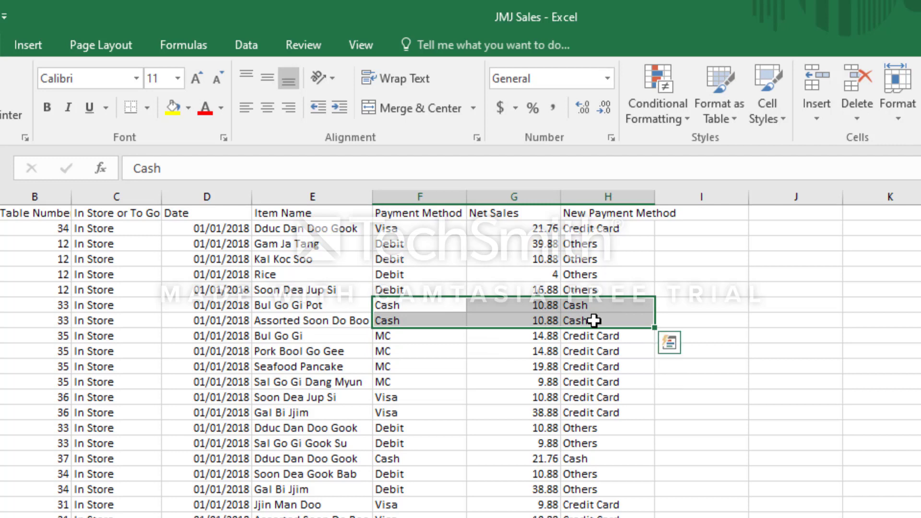
click(591, 215)
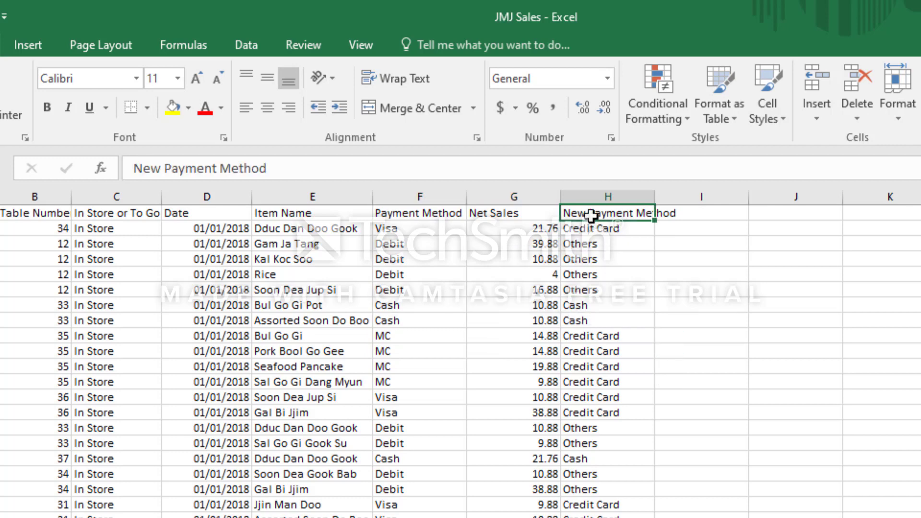